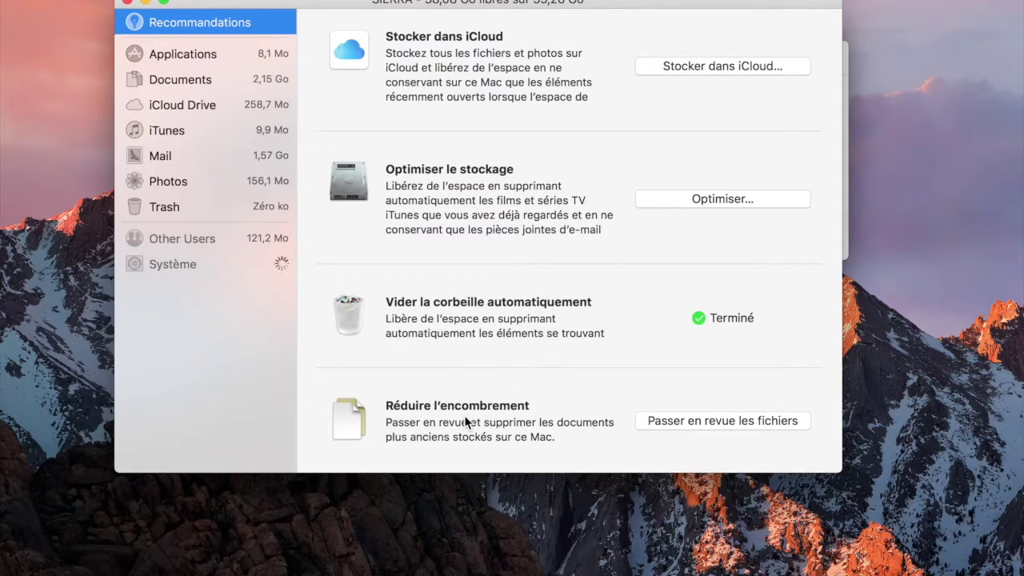
Step: Review the large files stored under Documents, examining the IMG_0001.mp4 video
{"action": "left_click", "coordinate": [730, 416]}
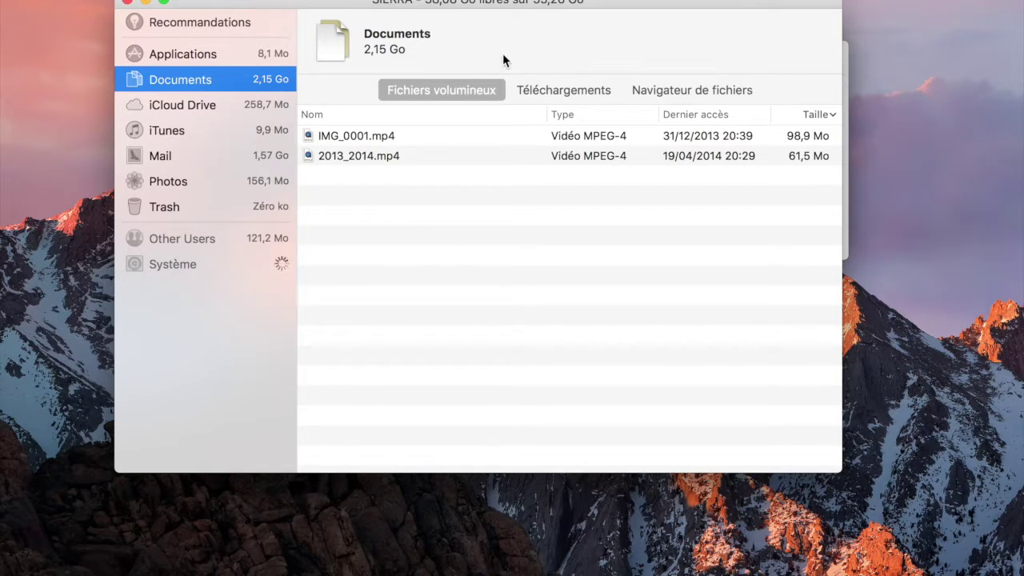
{"action": "mouse_move", "coordinate": [404, 136]}
{"action": "left_click", "coordinate": [403, 143]}
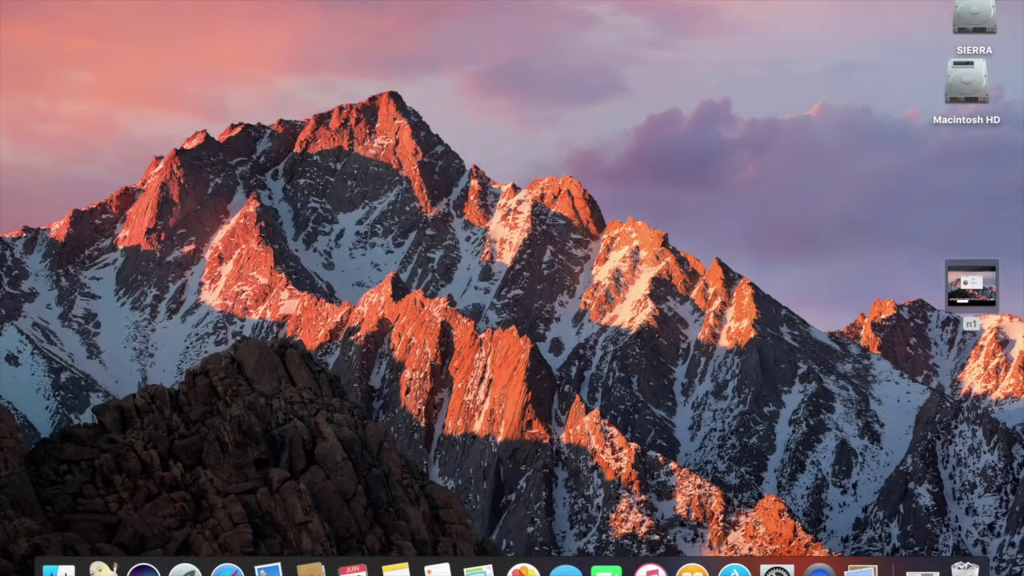
Step: Check the available sound output devices from the volume control
{"action": "left_click", "coordinate": [773, 0]}
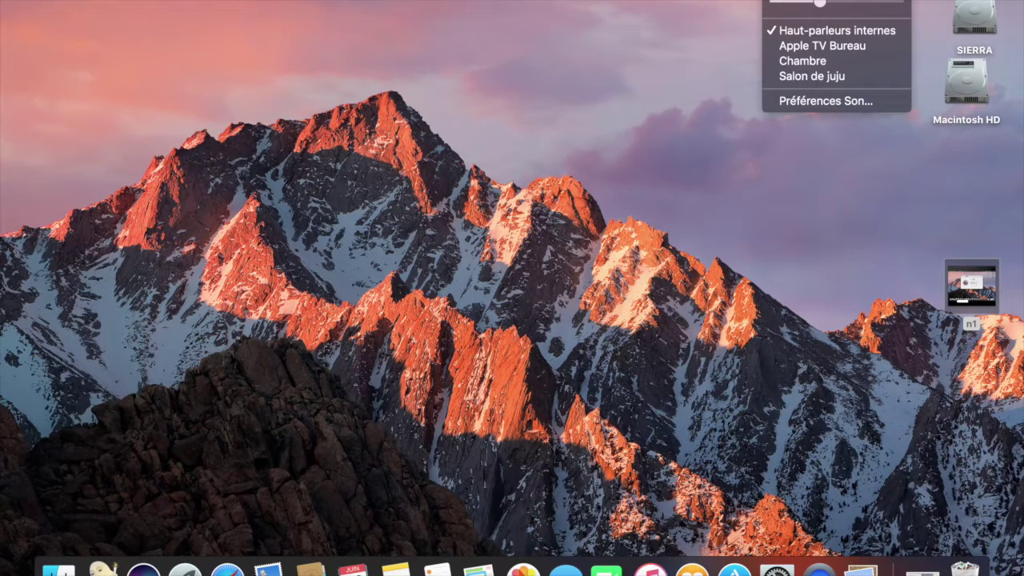
{"action": "key", "text": "Escape"}
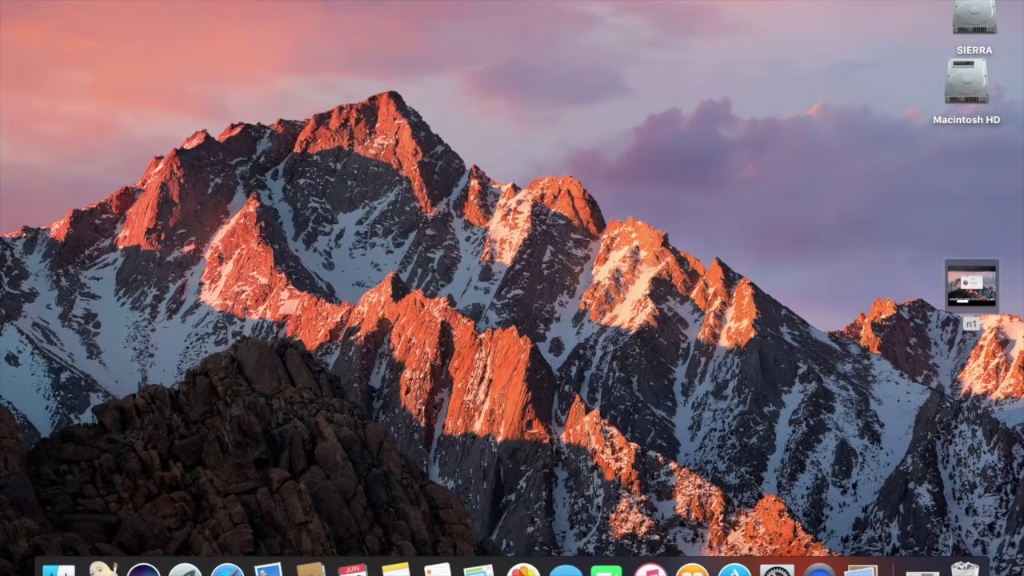
{"action": "left_click", "coordinate": [773, 1], "text": "alt"}
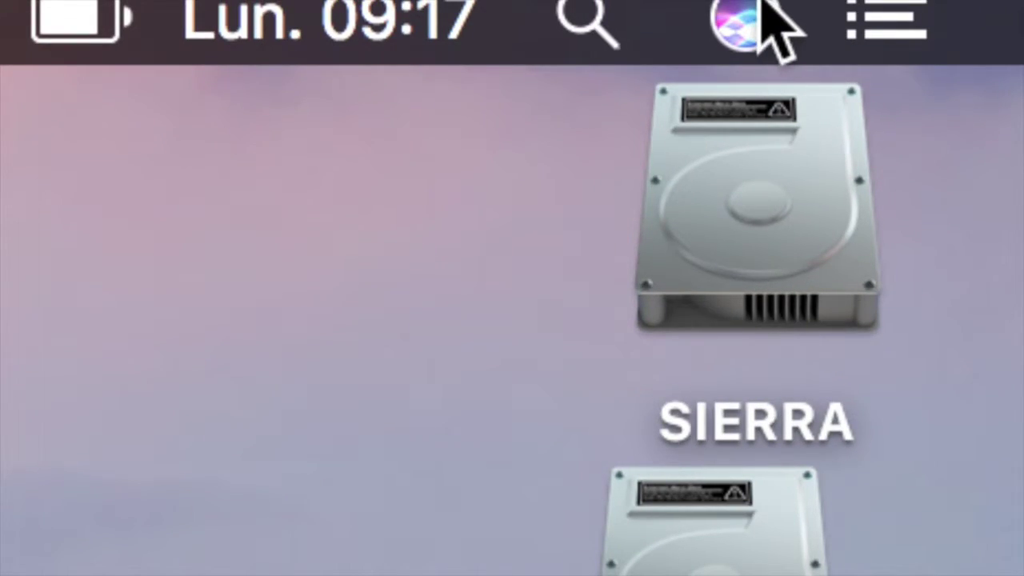
Step: Rearrange the menu bar items so the search icon sits between the battery and the clock
{"action": "left_click_drag", "start_coordinate": [732, 28], "coordinate": [613, 27]}
{"action": "left_click_drag", "start_coordinate": [724, 14], "coordinate": [230, 15]}
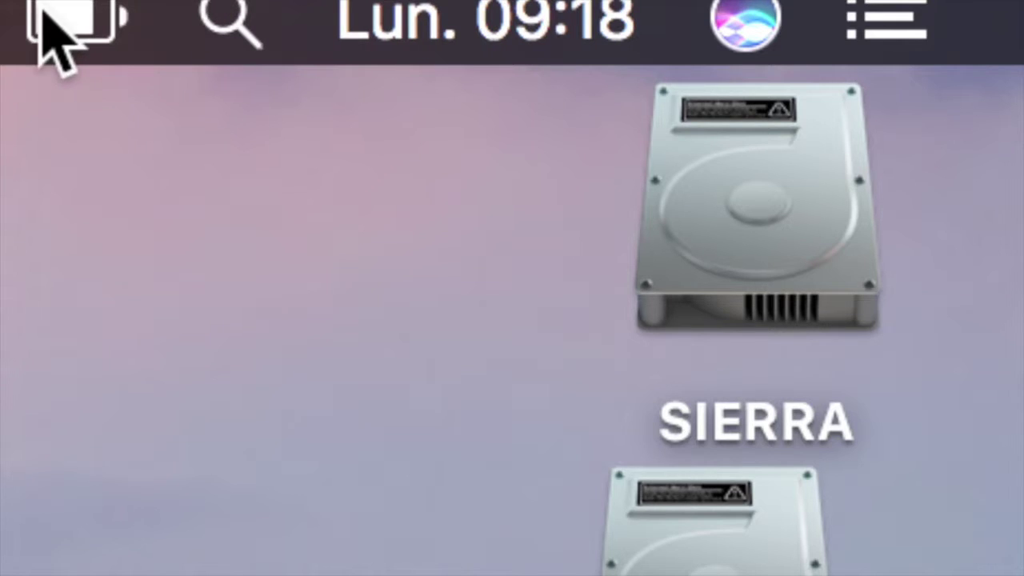
{"action": "left_click_drag", "start_coordinate": [360, 20], "coordinate": [250, 16]}
{"action": "left_click_drag", "start_coordinate": [788, 16], "coordinate": [18, 8]}
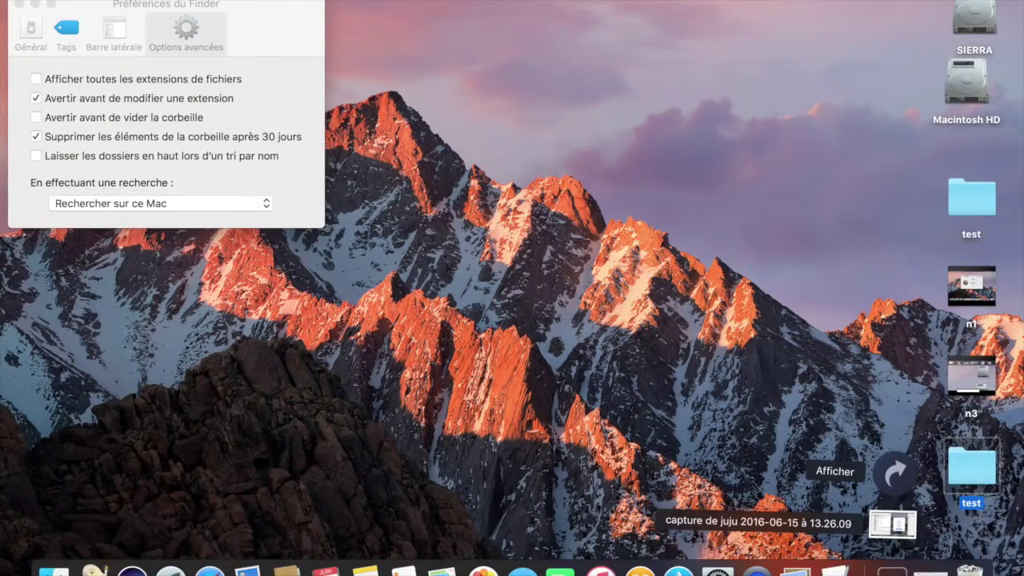
Step: Open the lower test folder on the desktop and sort its contents by name
{"action": "left_click", "coordinate": [892, 571]}
{"action": "left_click", "coordinate": [788, 289]}
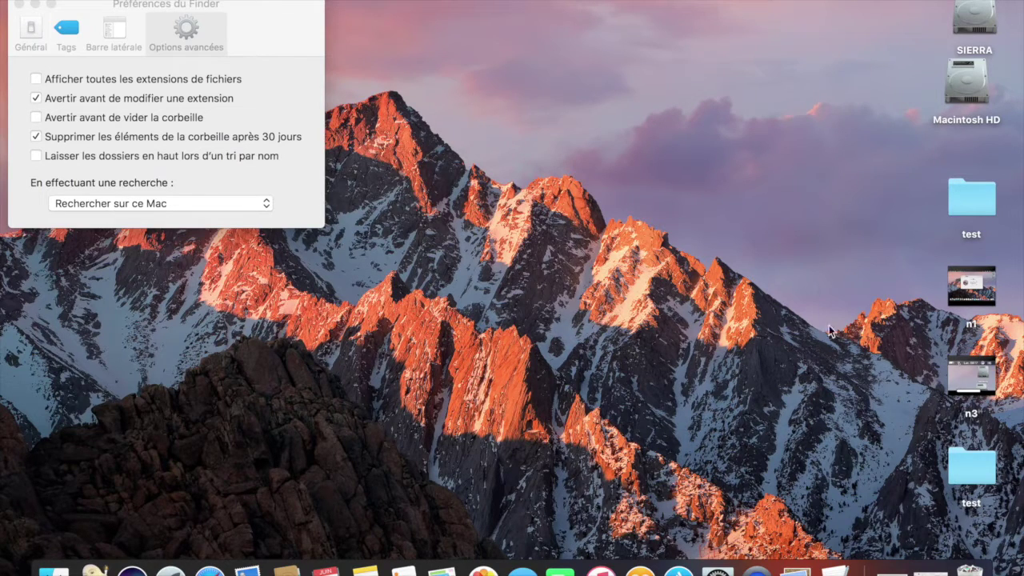
{"action": "double_click", "coordinate": [976, 477]}
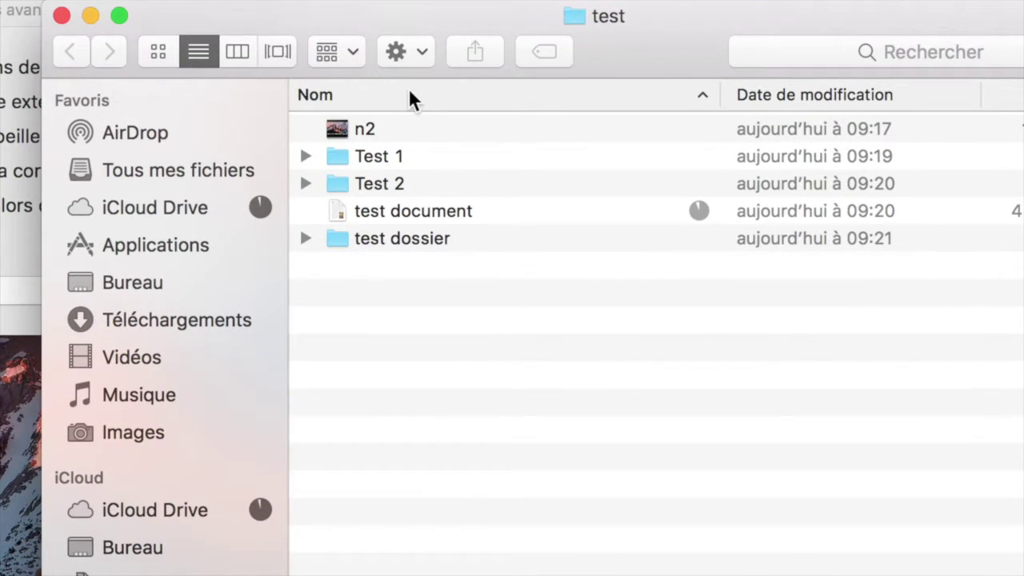
{"action": "left_click", "coordinate": [403, 91]}
{"action": "left_click", "coordinate": [403, 92]}
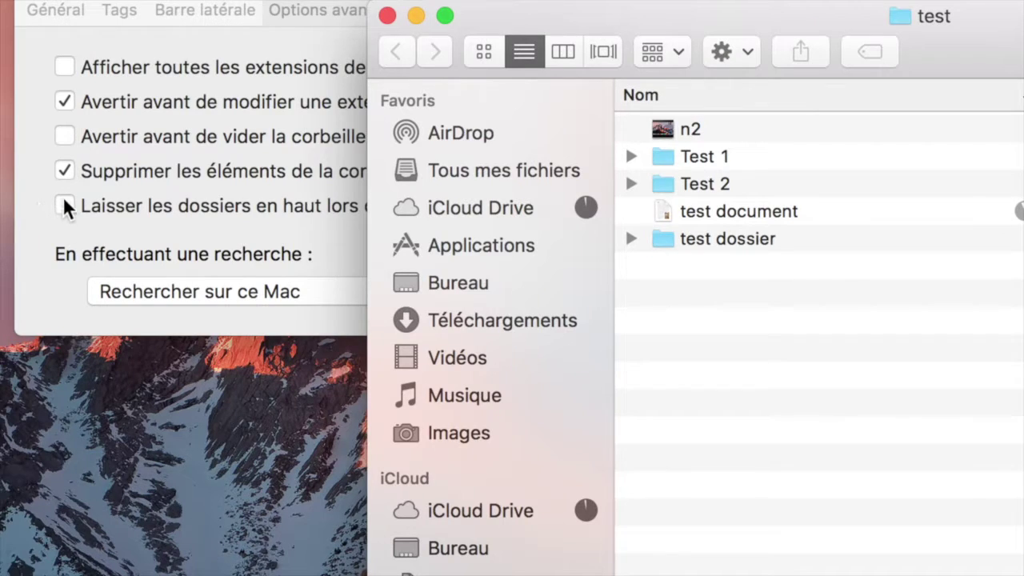
Step: Enable keeping folders on top when sorting by name in the Finder preferences and close the test folder window
{"action": "left_click", "coordinate": [37, 209]}
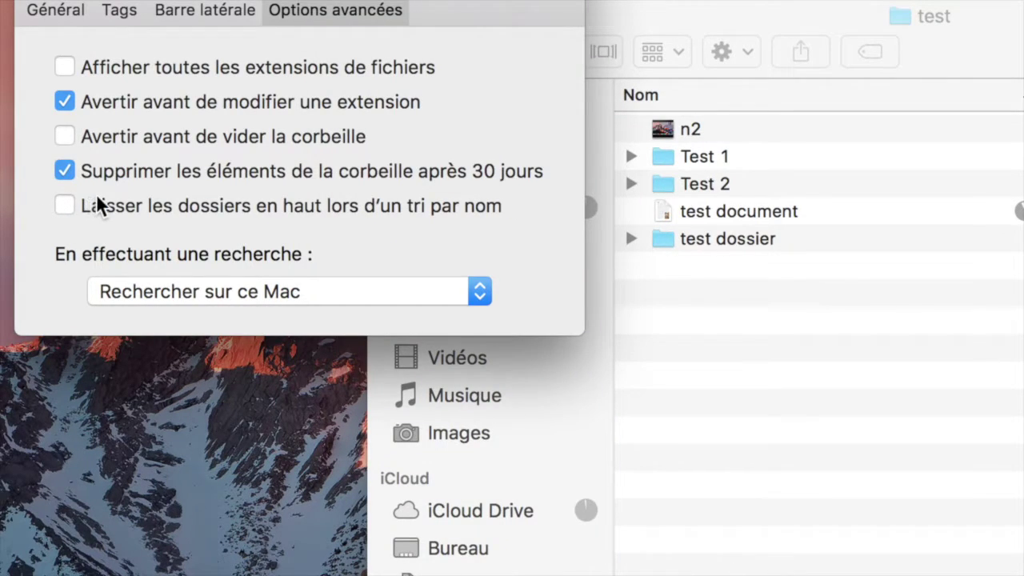
{"action": "left_click", "coordinate": [96, 196]}
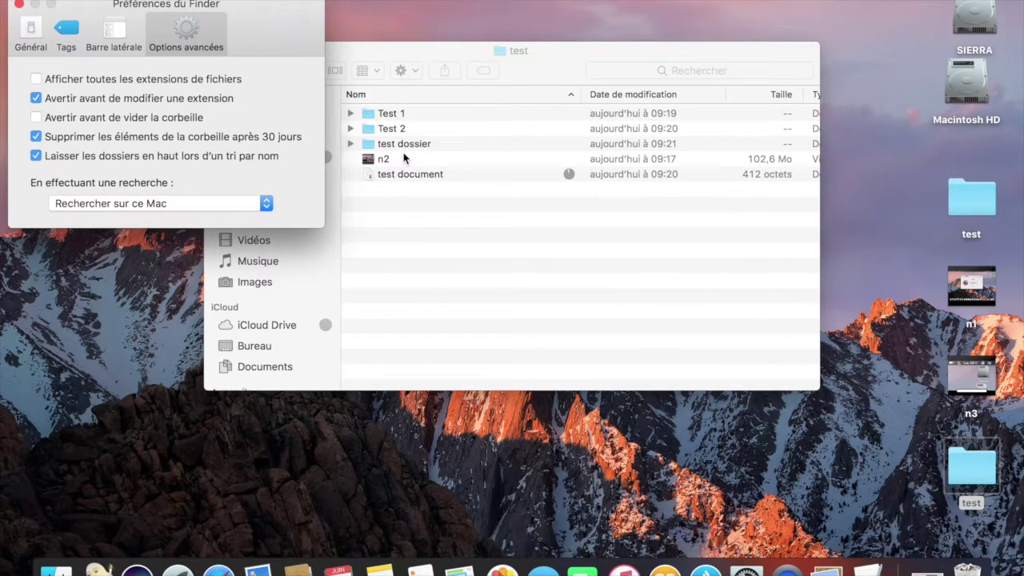
{"action": "left_click", "coordinate": [352, 250]}
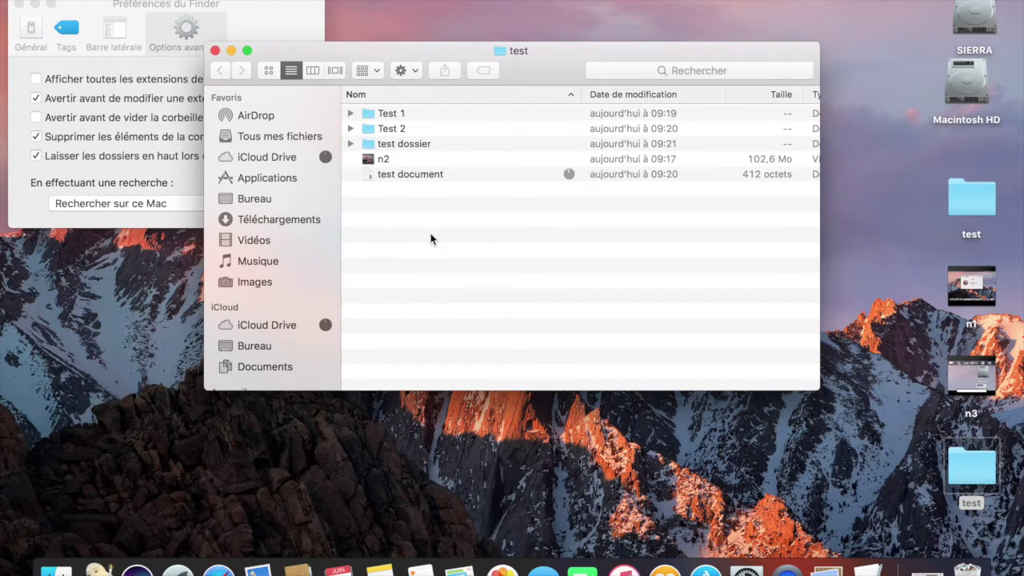
{"action": "key", "text": "super+w"}
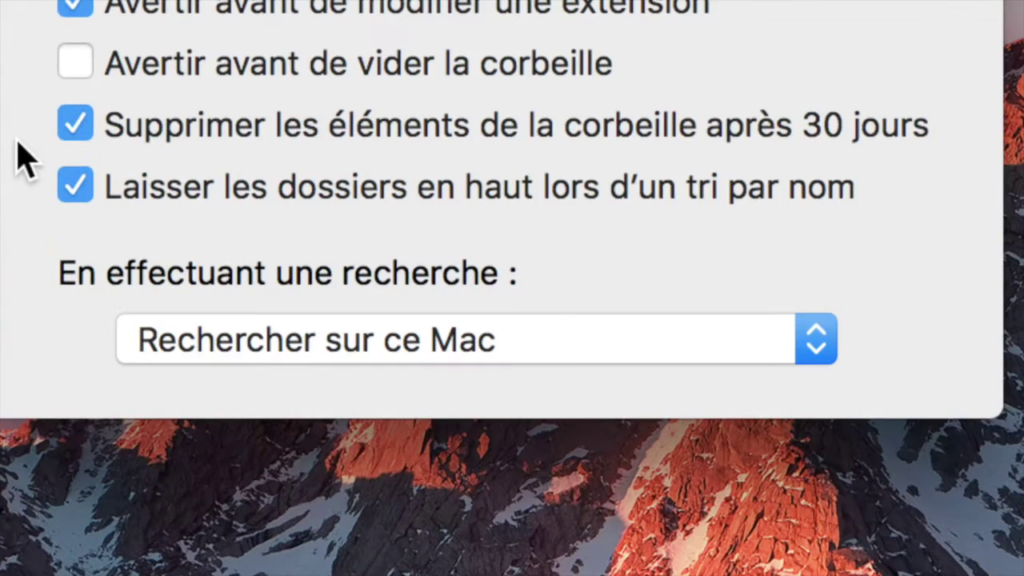
{"action": "left_click", "coordinate": [80, 184]}
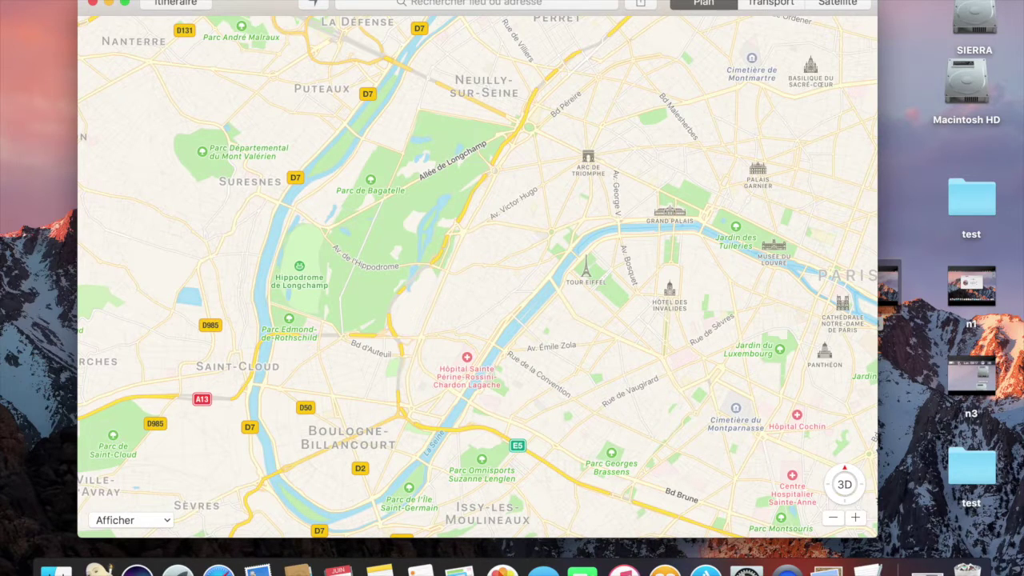
Step: Open a new tab in the Maps window
{"action": "left_click", "coordinate": [101, 0]}
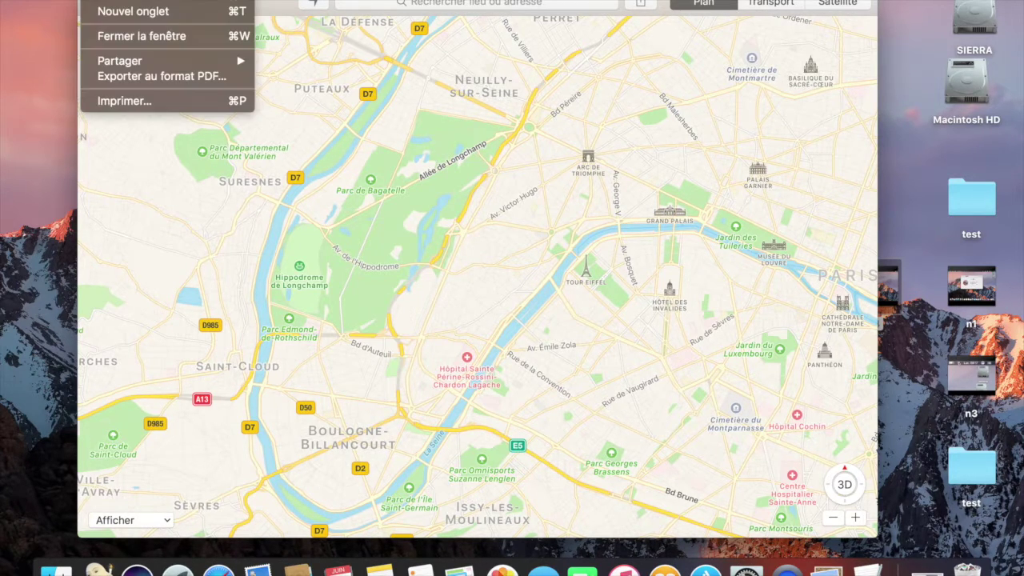
{"action": "key", "text": "alt"}
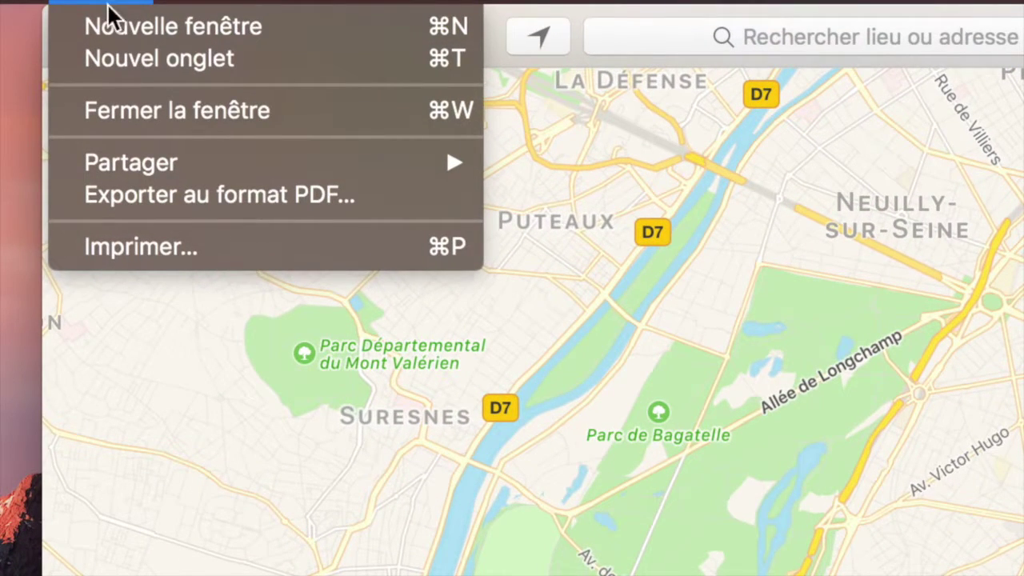
{"action": "left_click", "coordinate": [103, 63]}
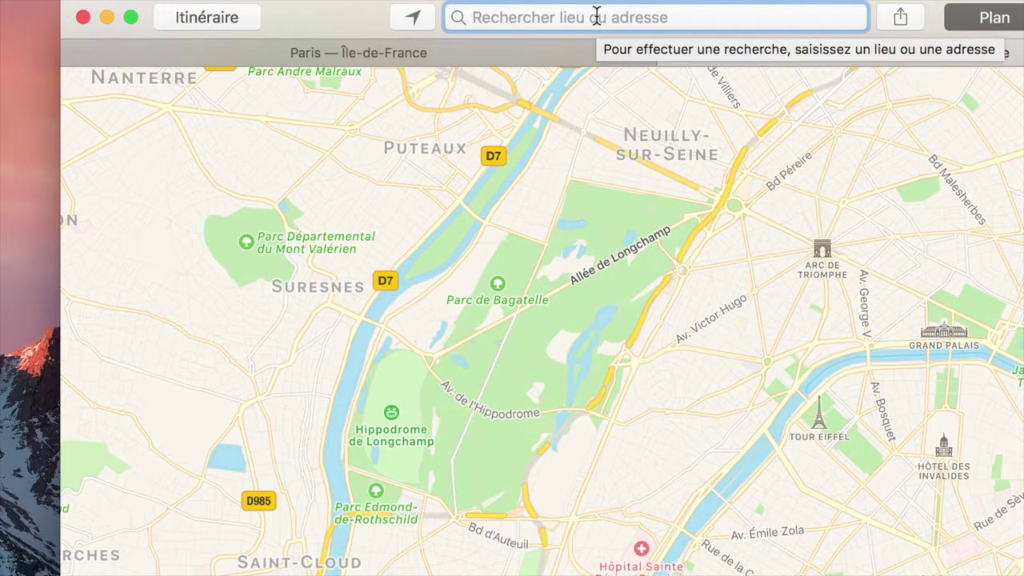
Step: Search for "paris montparnasse" in the new map tab, and compare it with the original Paris tab
{"action": "type", "text": "p"}
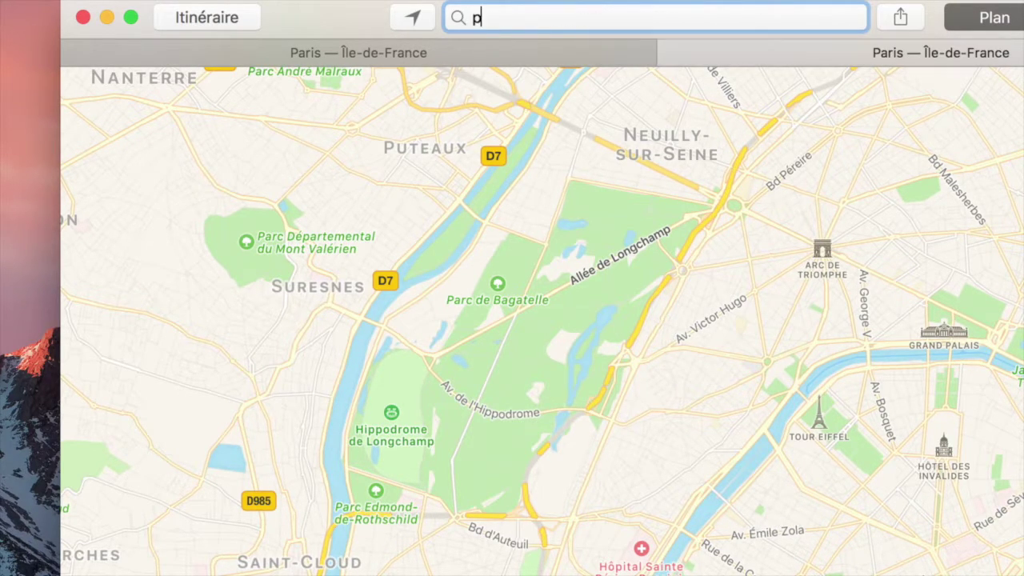
{"action": "type", "text": "aris"}
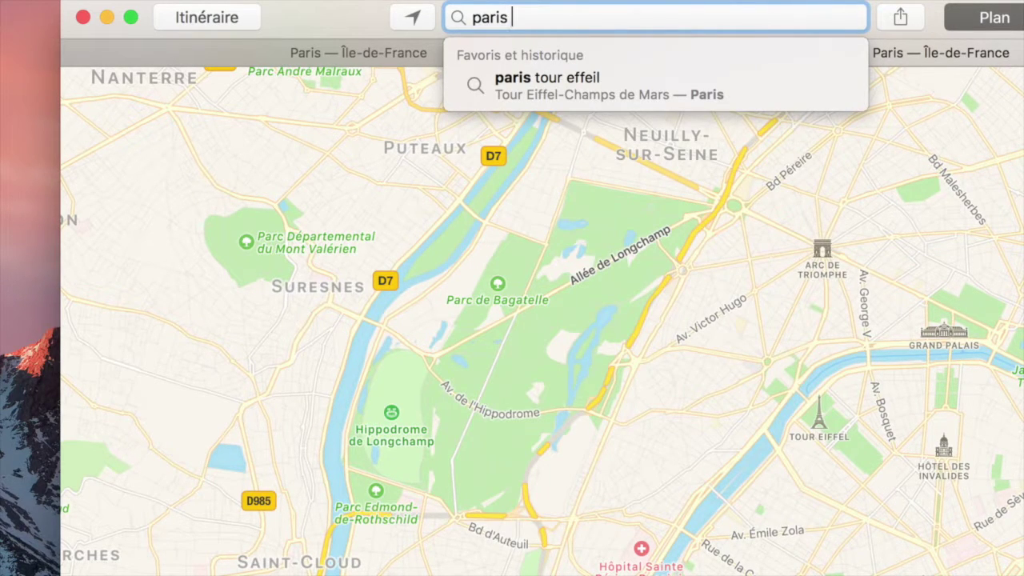
{"action": "type", "text": " montparnasse"}
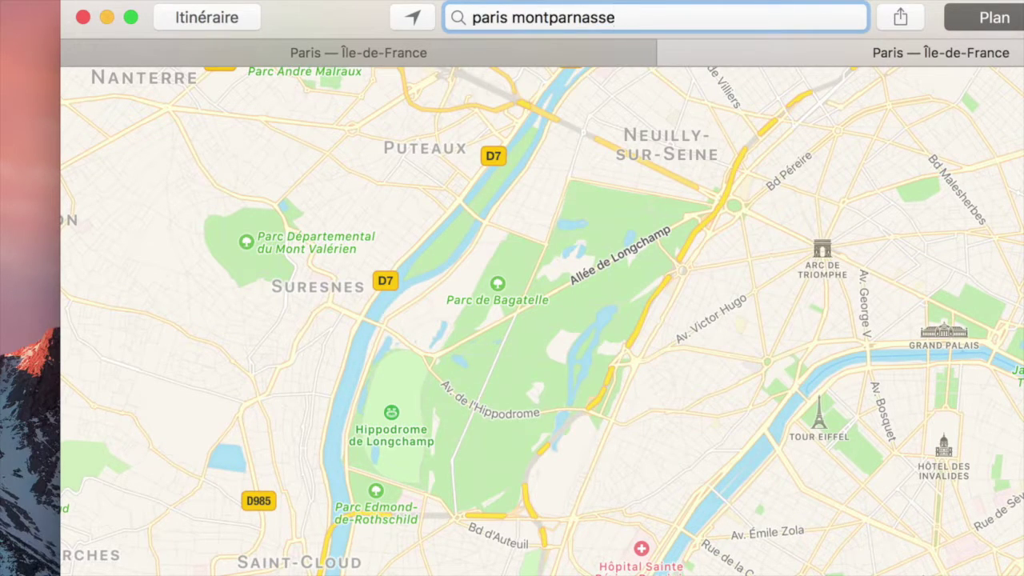
{"action": "key", "text": "Return"}
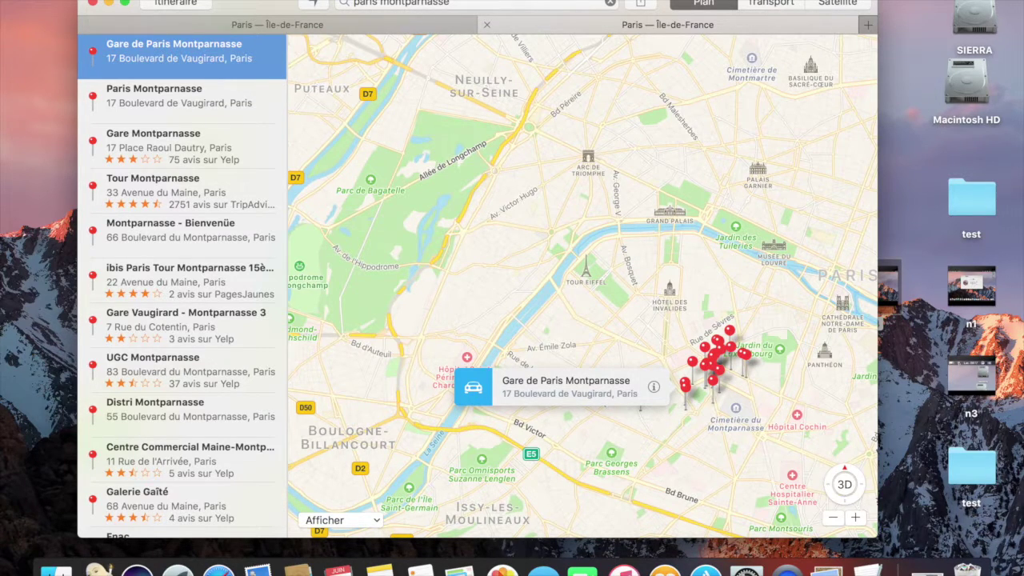
{"action": "left_click", "coordinate": [184, 24]}
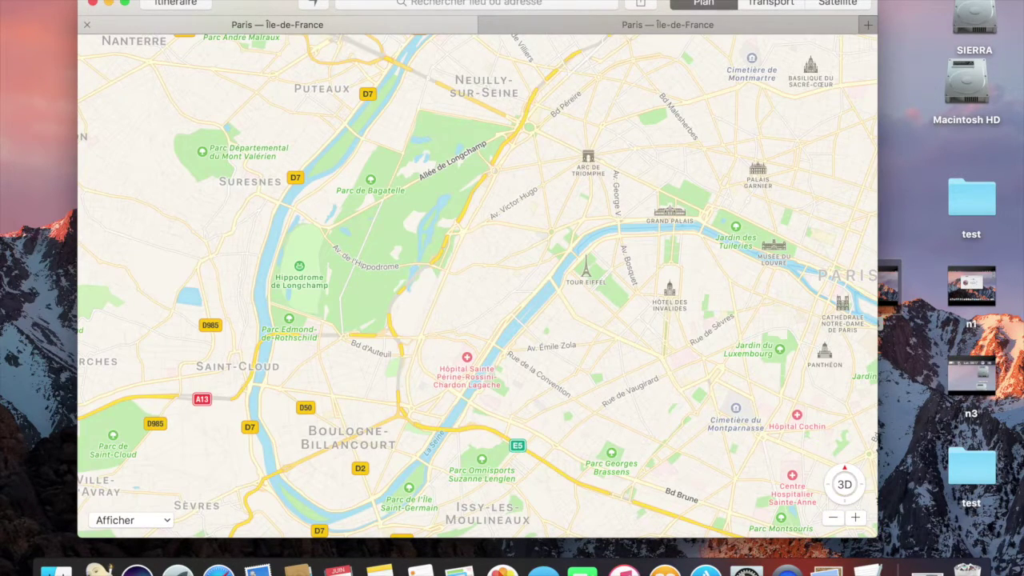
{"action": "left_click", "coordinate": [667, 24]}
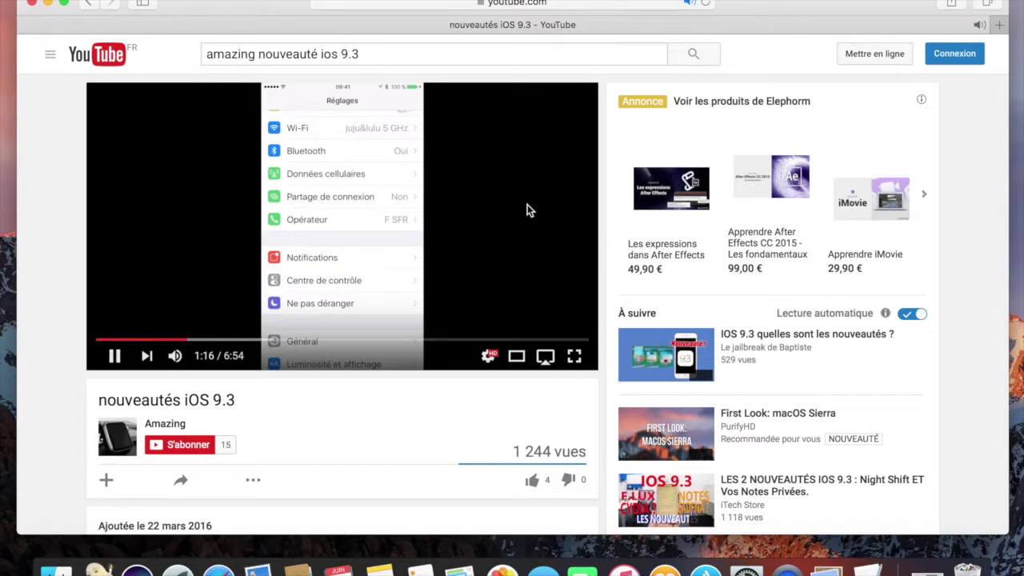
{"action": "right_click", "coordinate": [526, 204]}
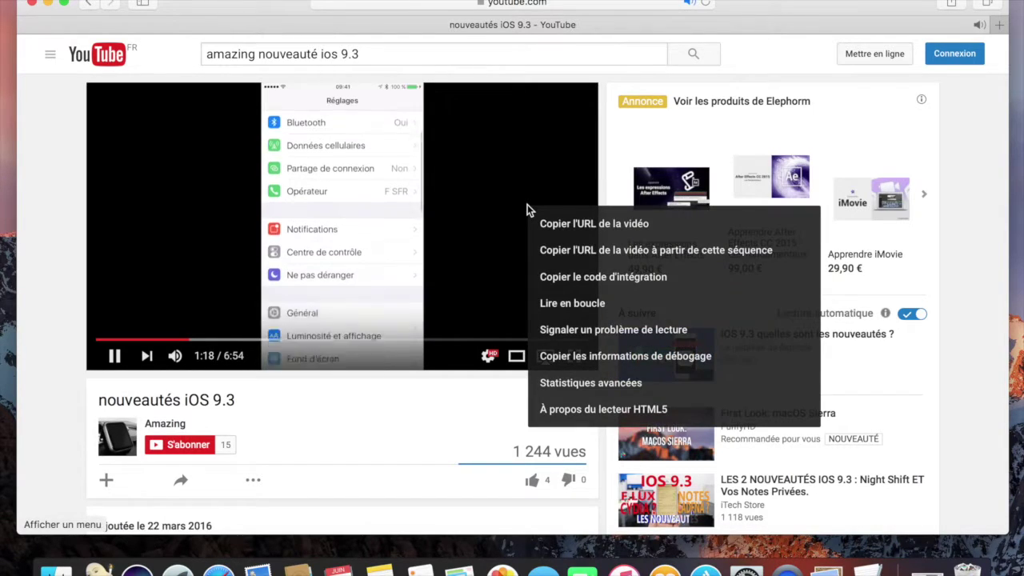
{"action": "right_click", "coordinate": [526, 205]}
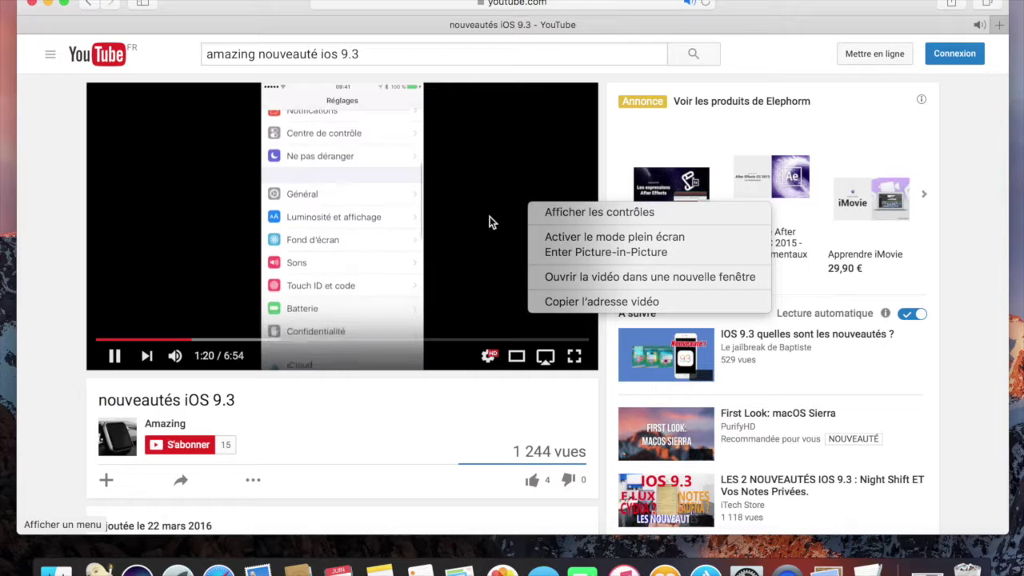
{"action": "left_click", "coordinate": [545, 239]}
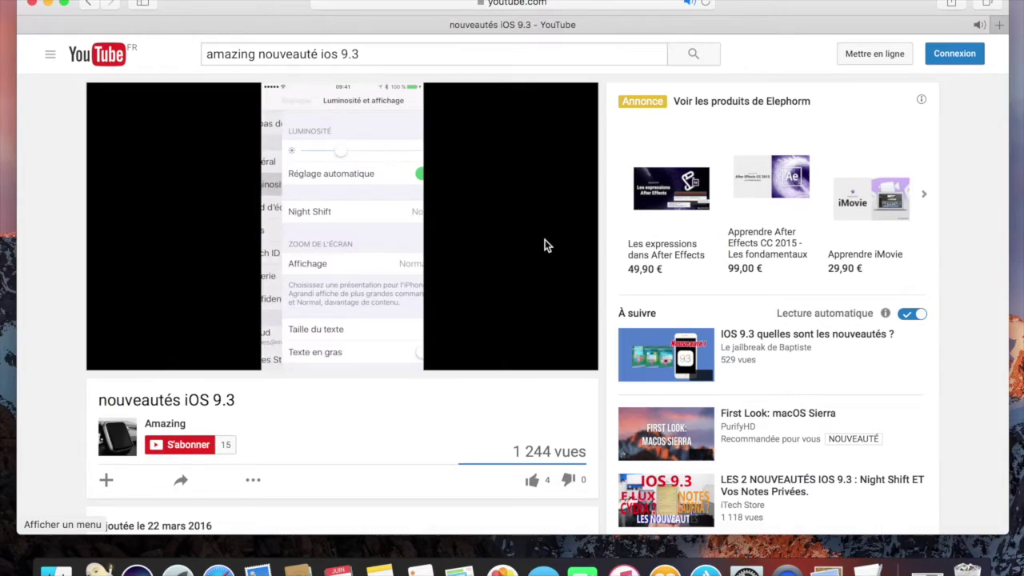
{"action": "key", "text": "Escape"}
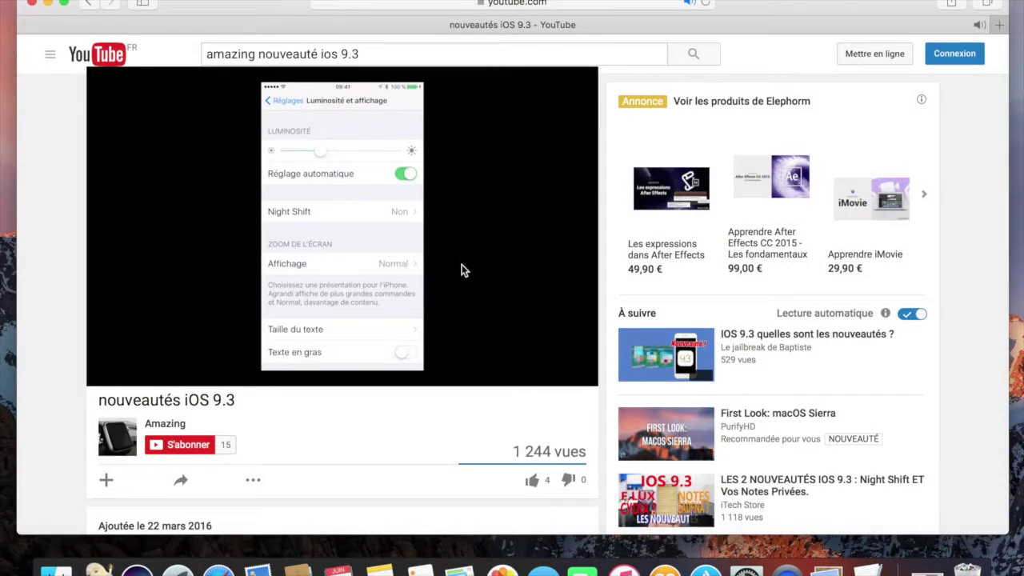
Step: Play the YouTube video in Picture-in-Picture and open the iCloud site in a new browser window
{"action": "right_click", "coordinate": [491, 223]}
{"action": "right_click", "coordinate": [492, 222]}
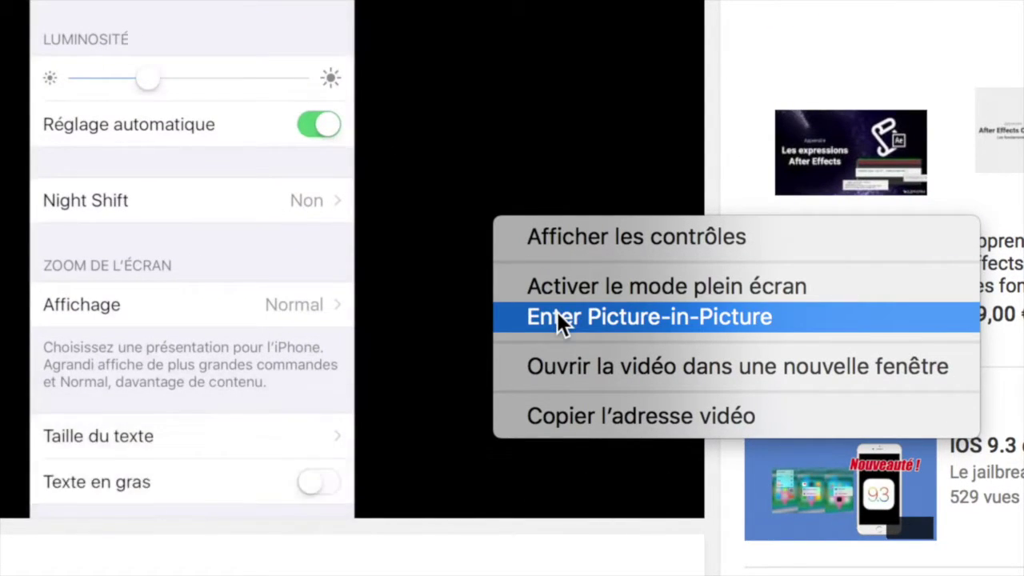
{"action": "left_click", "coordinate": [556, 312]}
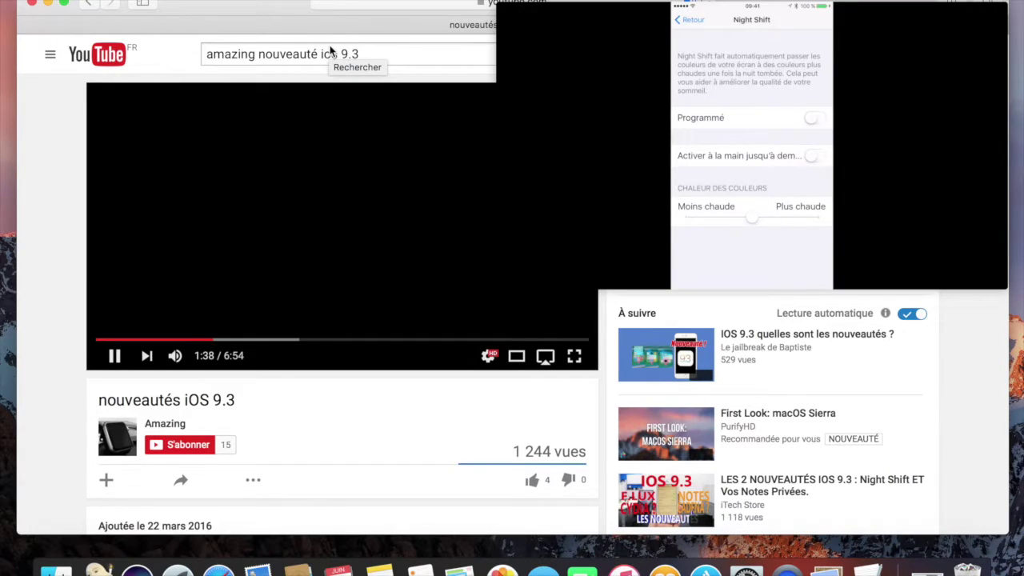
{"action": "key", "text": "super+n"}
{"action": "left_click", "coordinate": [360, 170]}
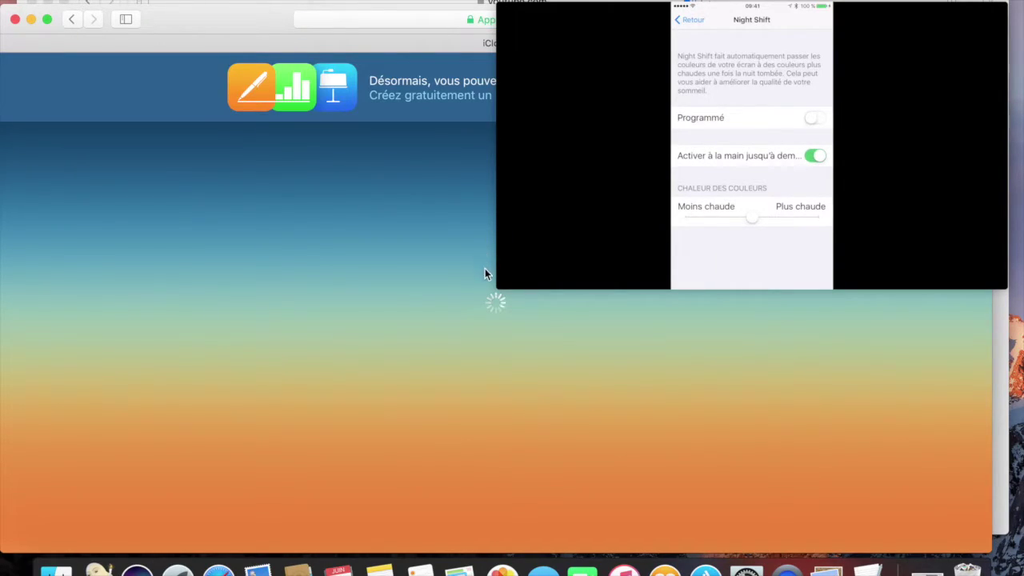
Step: Shrink the floating Picture-in-Picture video to about two thirds of its width and move it to the lower-left corner of the desktop
{"action": "left_click_drag", "start_coordinate": [502, 277], "coordinate": [680, 240]}
{"action": "left_click_drag", "start_coordinate": [528, 321], "coordinate": [434, 360]}
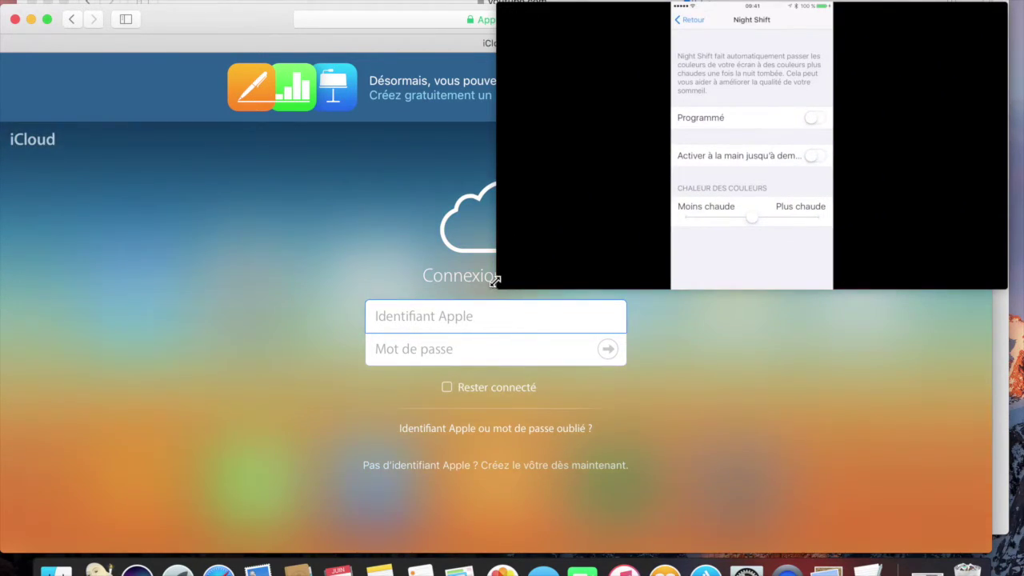
{"action": "left_click_drag", "start_coordinate": [497, 288], "coordinate": [658, 197]}
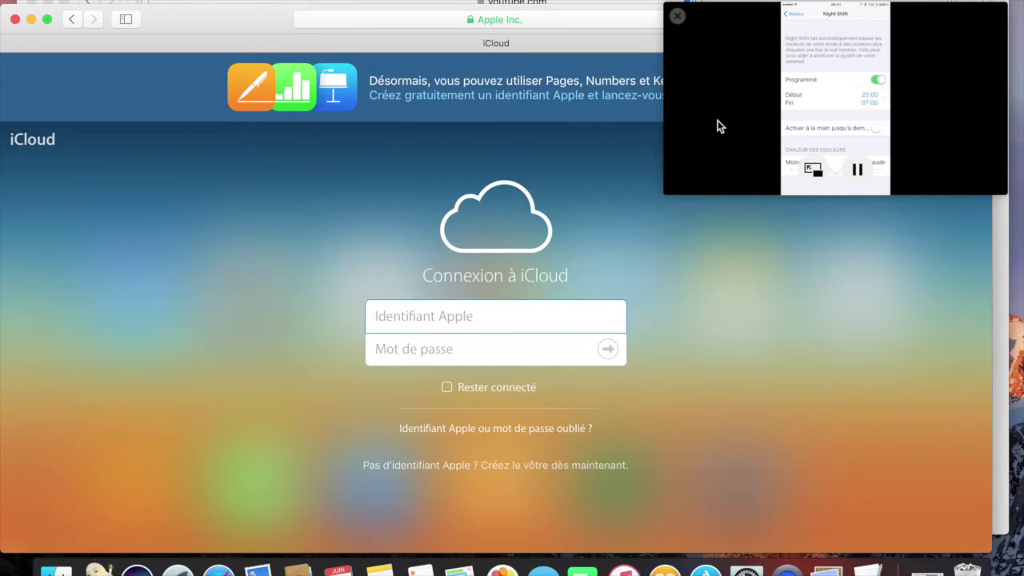
{"action": "left_click_drag", "start_coordinate": [718, 120], "coordinate": [50, 470]}
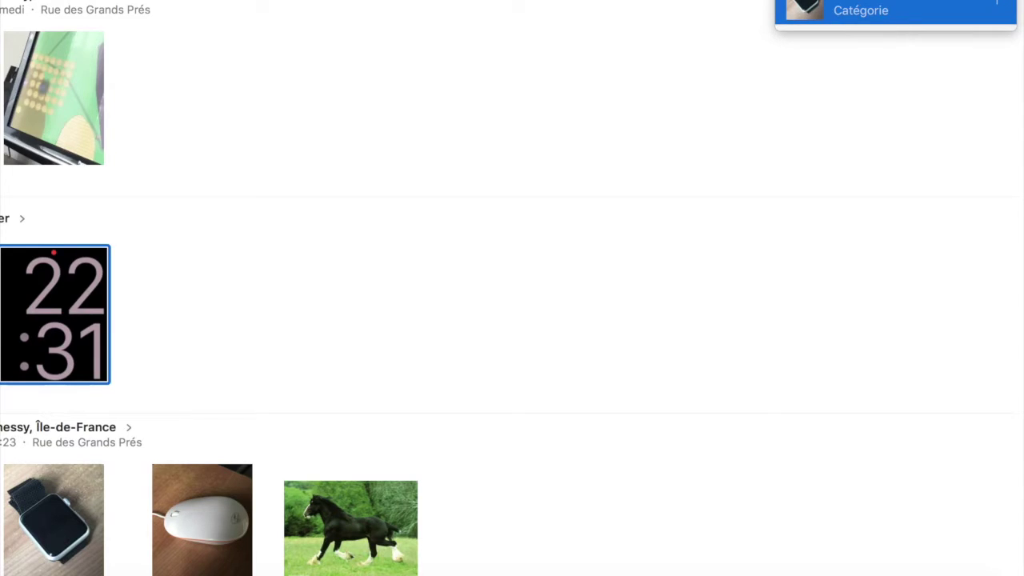
Step: Show only the photos of the suggested watch category in the photo library search
{"action": "left_click", "coordinate": [890, 4]}
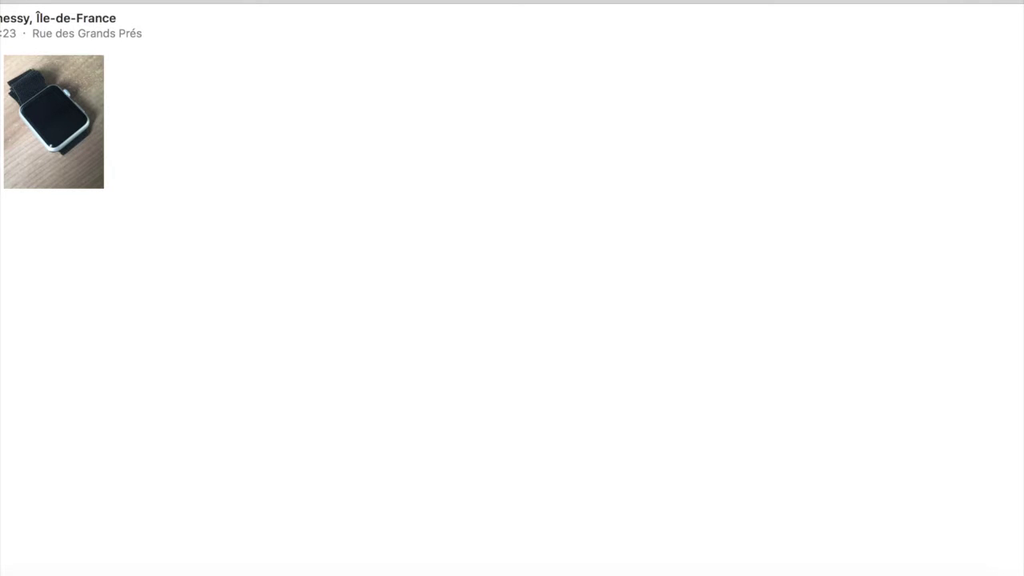
Step: Search the photo library for "cheval" and show only the photos of the suggested category
{"action": "type", "text": "cheval"}
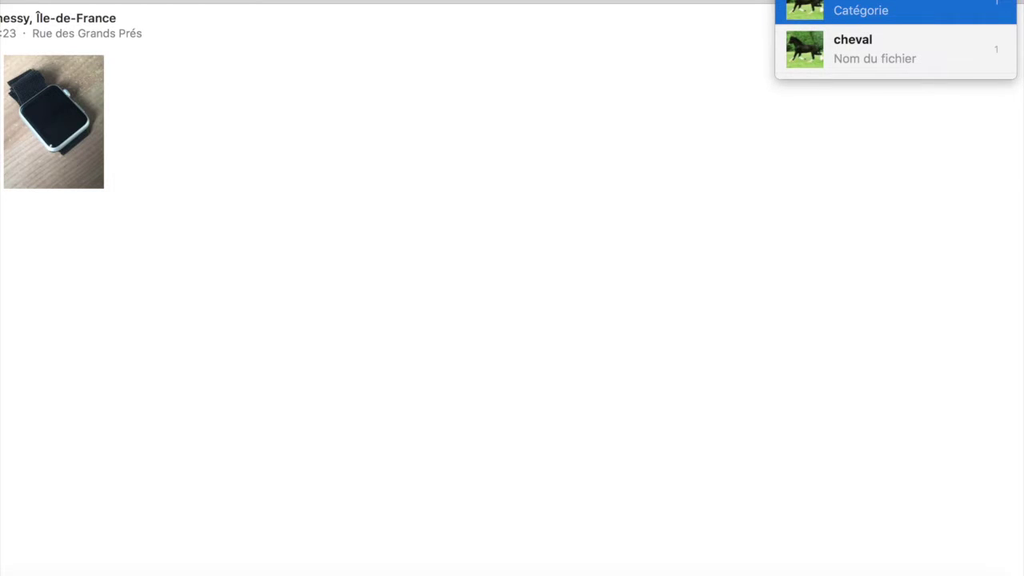
{"action": "left_click", "coordinate": [887, 4]}
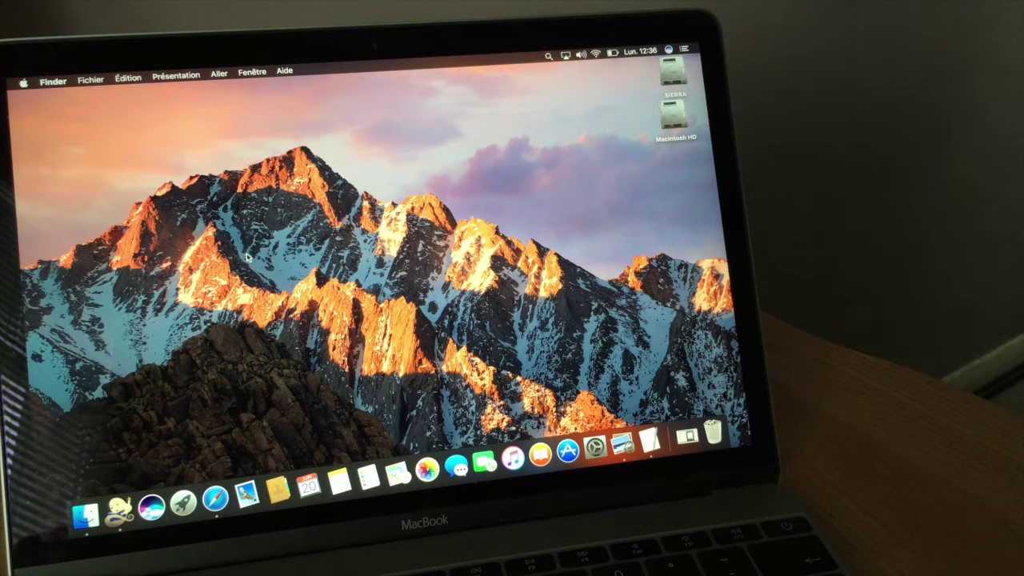
Step: Ask Siri what it can do, and in a new session ask for the weather forecast and what day it is
{"action": "key", "text": "super+space"}
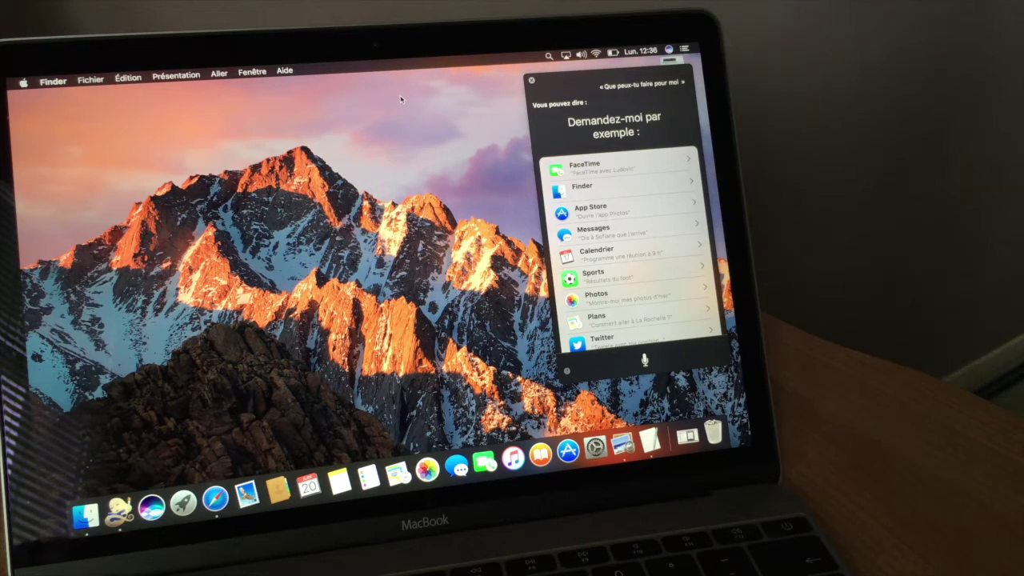
{"action": "key", "text": "Escape"}
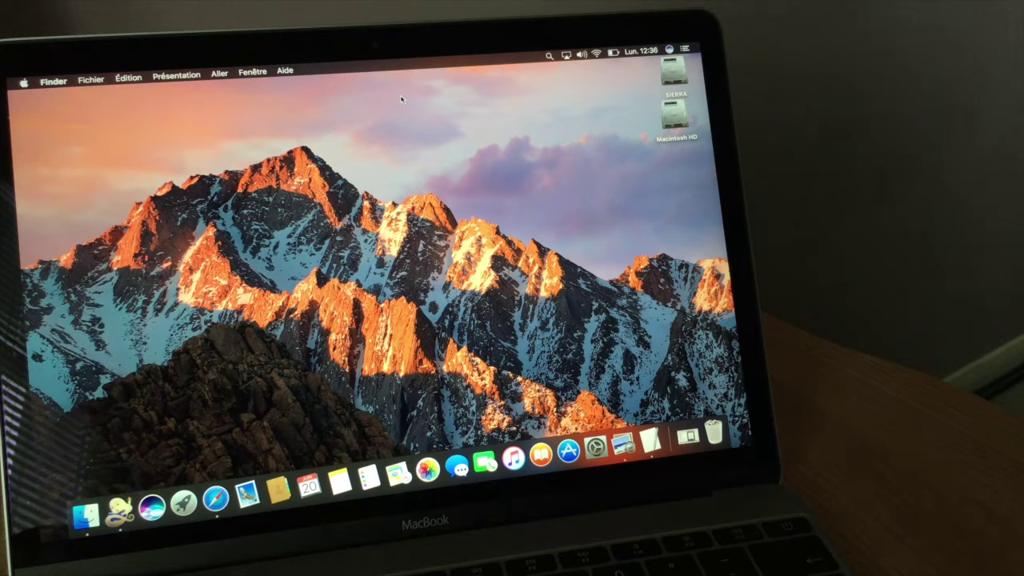
{"action": "key", "text": "super+space"}
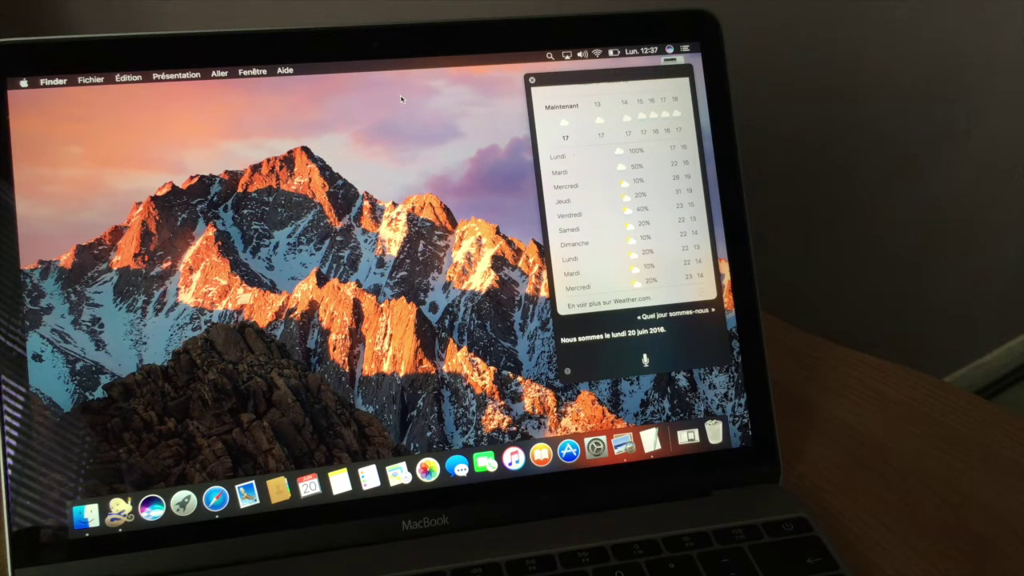
{"action": "key", "text": "super+space"}
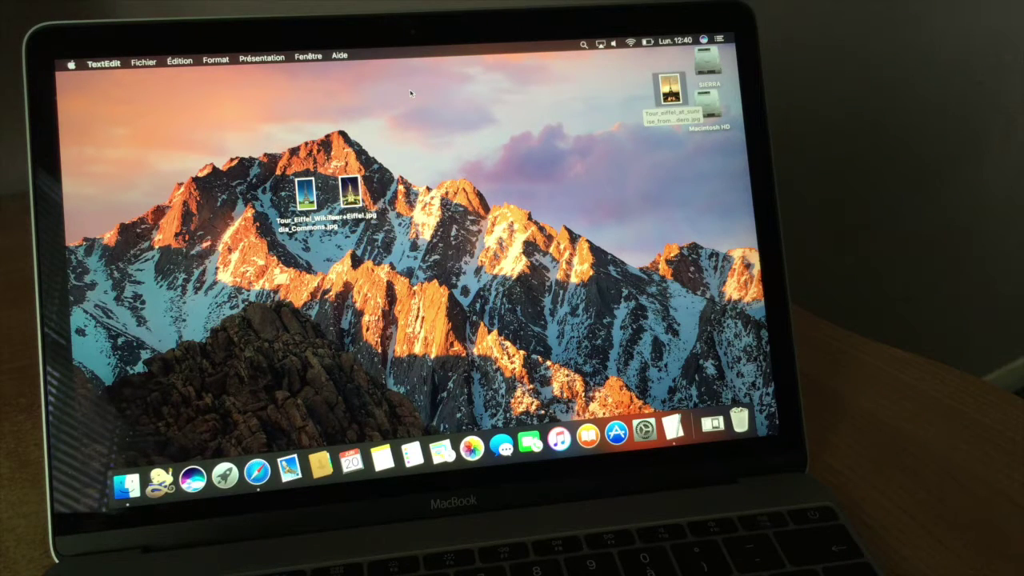
Step: Call up Siri on the desktop that holds the Eiffel Tower pictures
{"action": "key", "text": "super+space"}
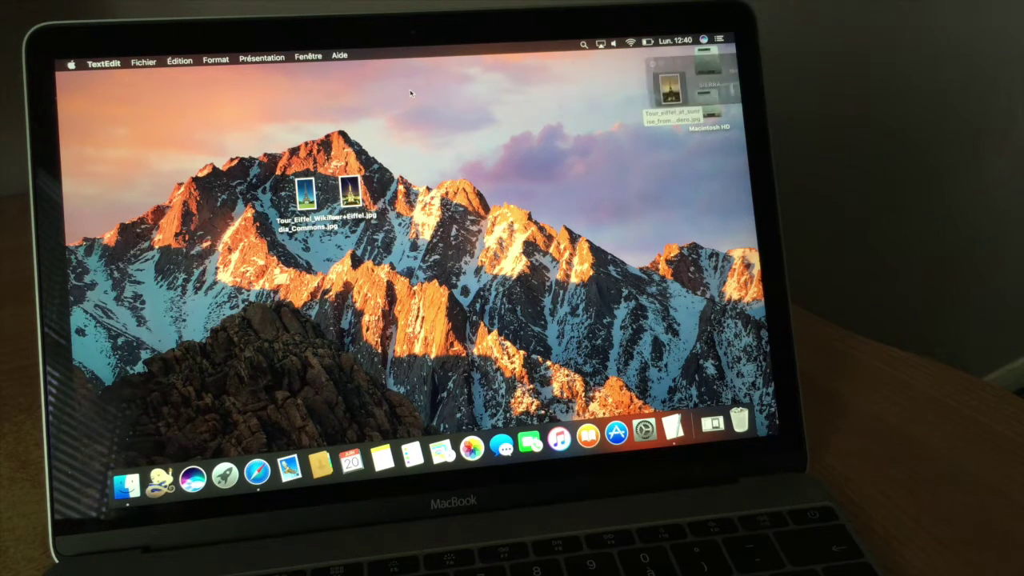
{"action": "key", "text": "super+space"}
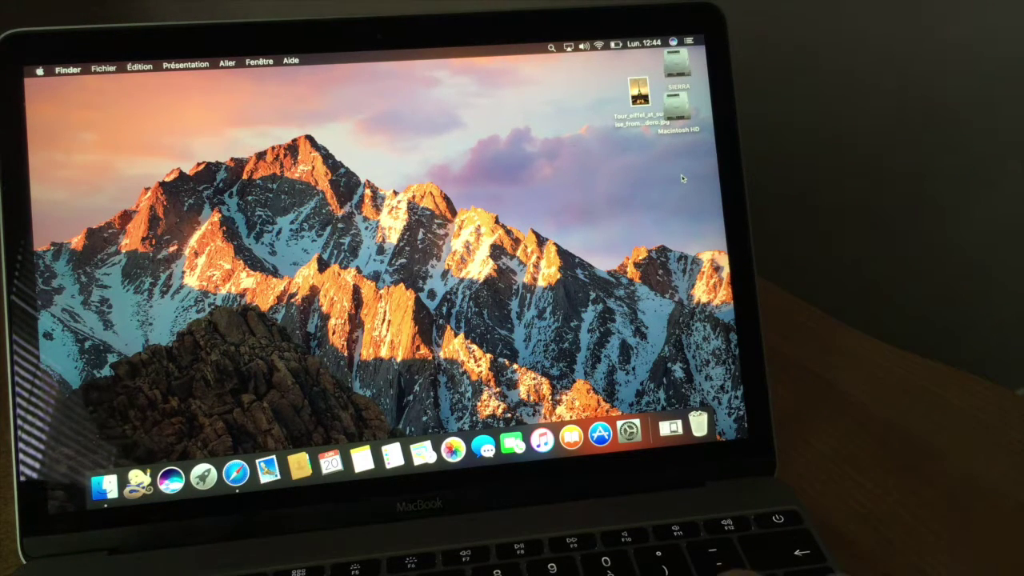
Step: Create a new folder on the desktop and name it "Important"
{"action": "key", "text": "shift+super+n"}
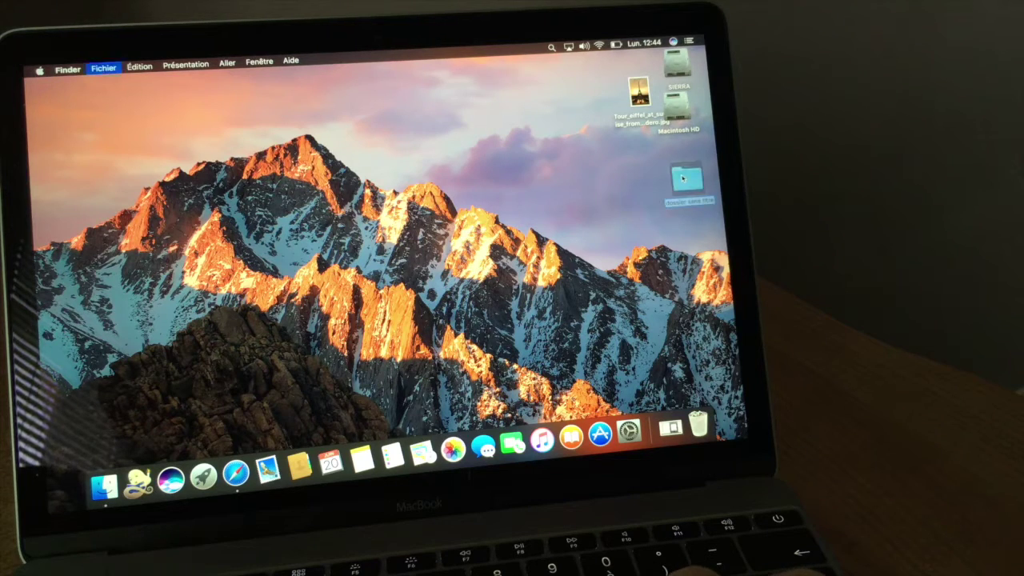
{"action": "type", "text": "Important"}
{"action": "key", "text": "Return"}
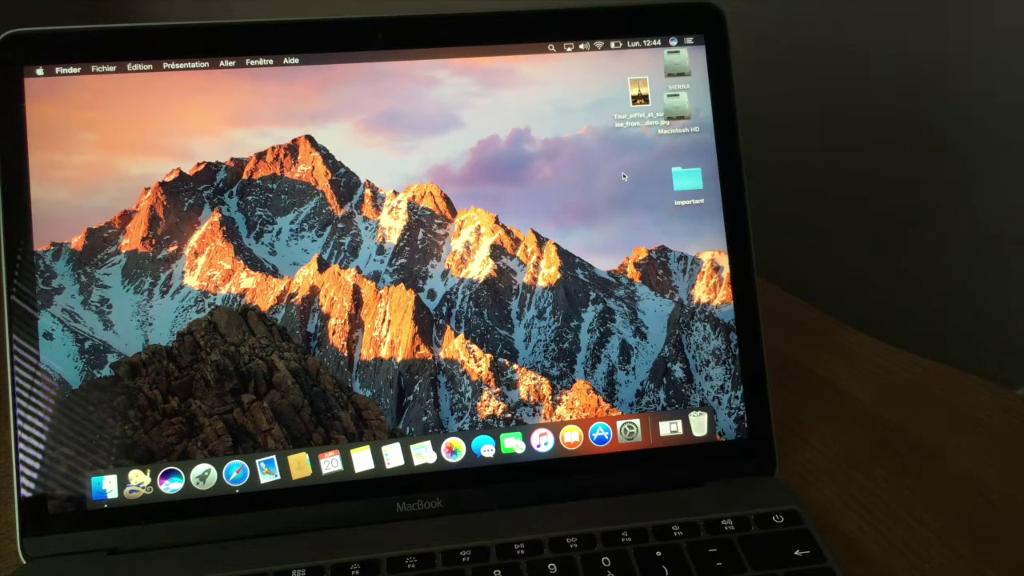
Step: Call up Siri with the Important folder on the desktop
{"action": "key", "text": "super+space"}
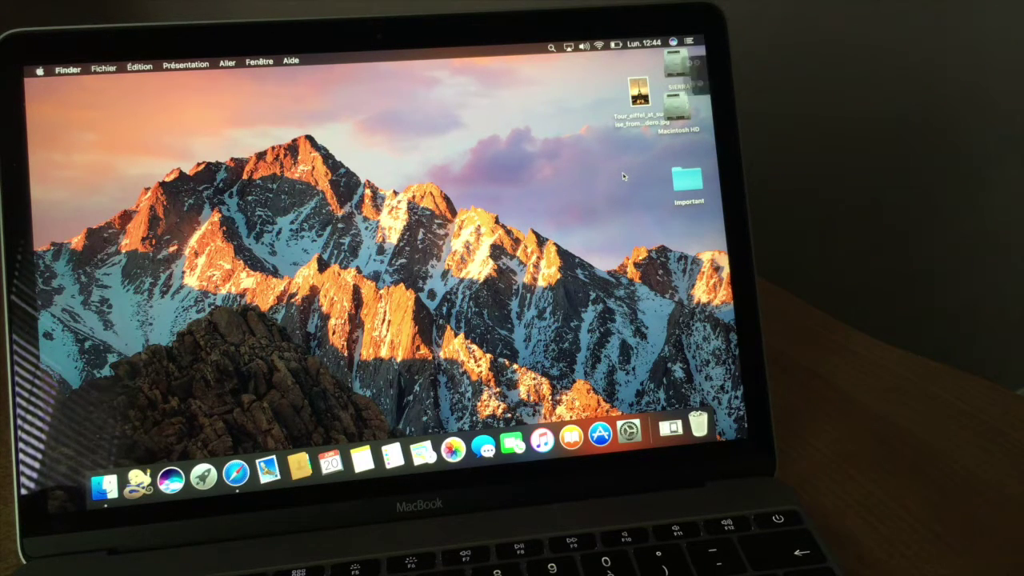